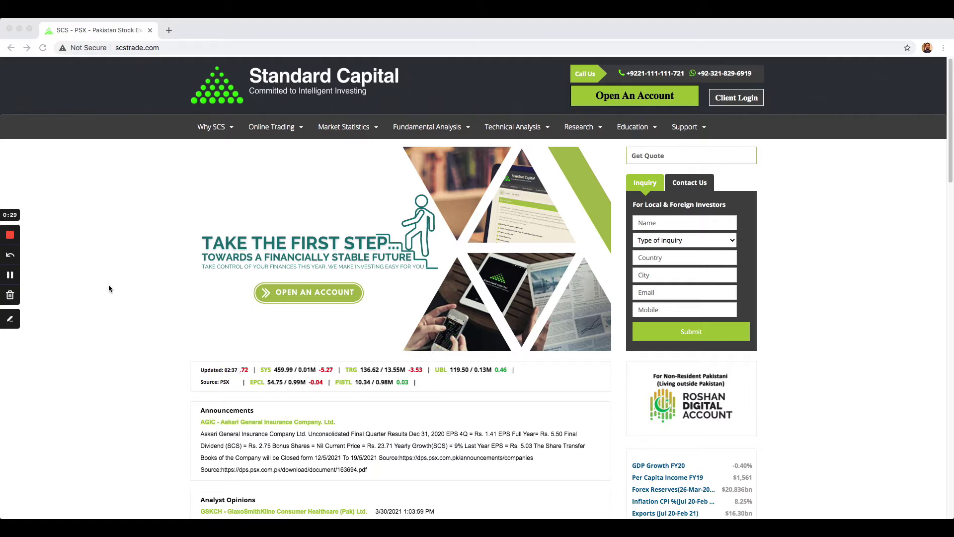
- Open the Online Account Opening Portal from the site's online trading section
{"action": "left_click", "coordinate": [10, 275]}
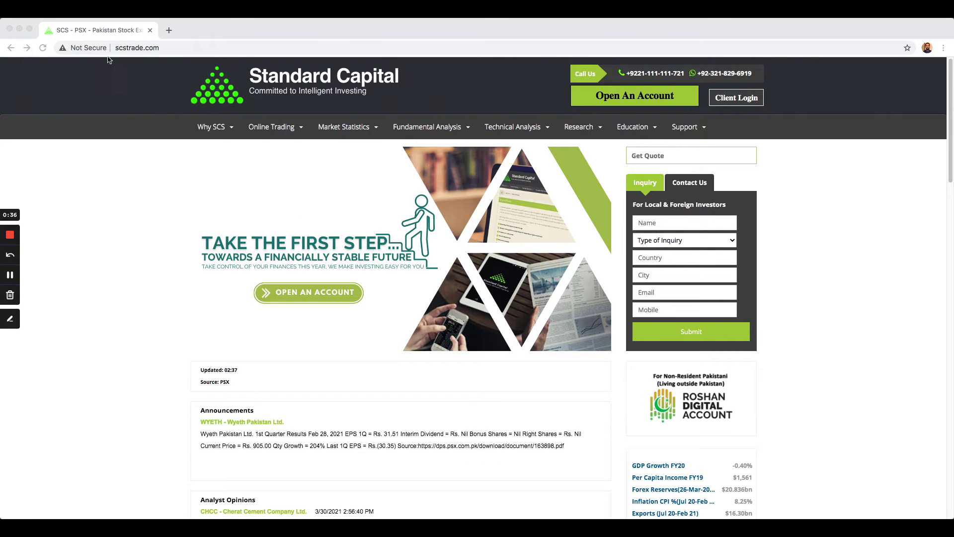
{"action": "left_click", "coordinate": [268, 133]}
{"action": "mouse_move", "coordinate": [272, 133]}
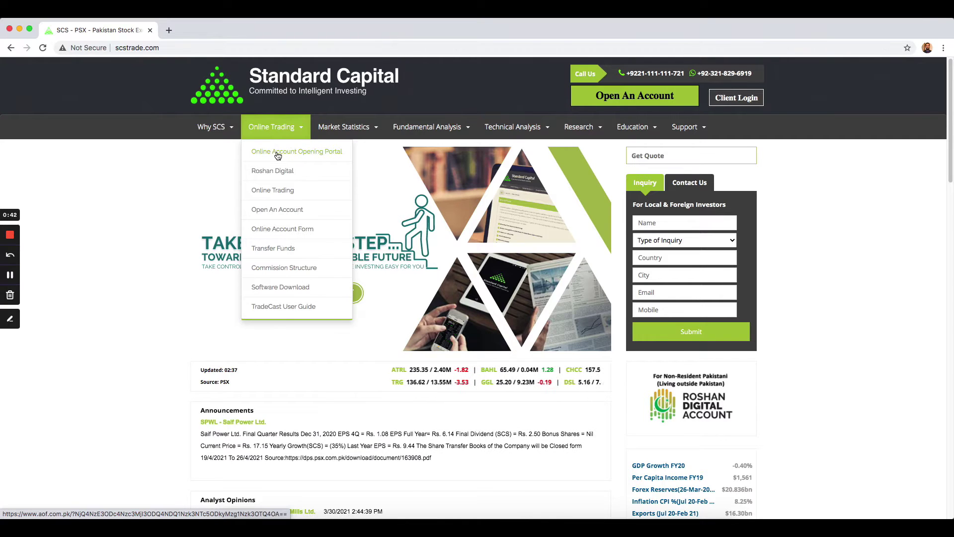
{"action": "left_click", "coordinate": [277, 156]}
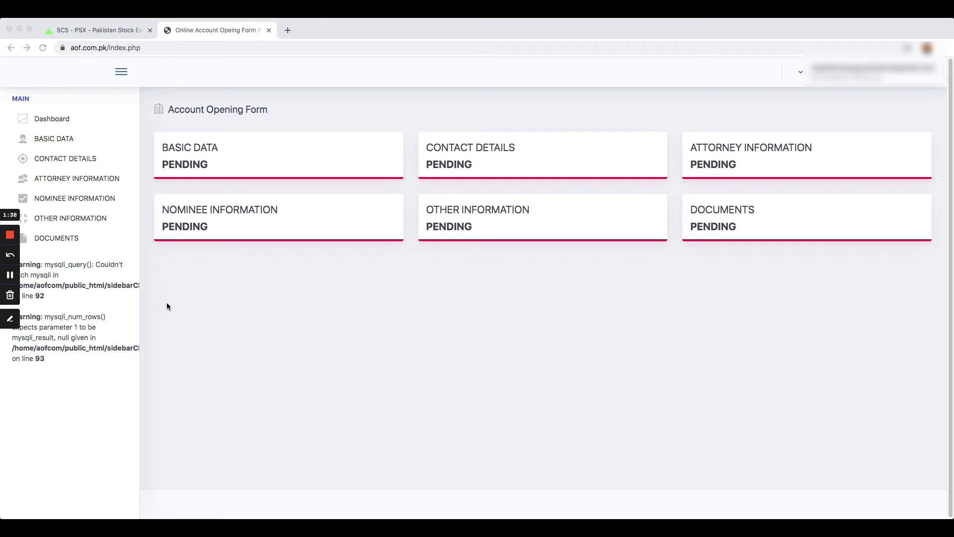
- Open the Basic Data form, try the Contact Details section, and return to Basic Data
{"action": "left_click", "coordinate": [59, 138]}
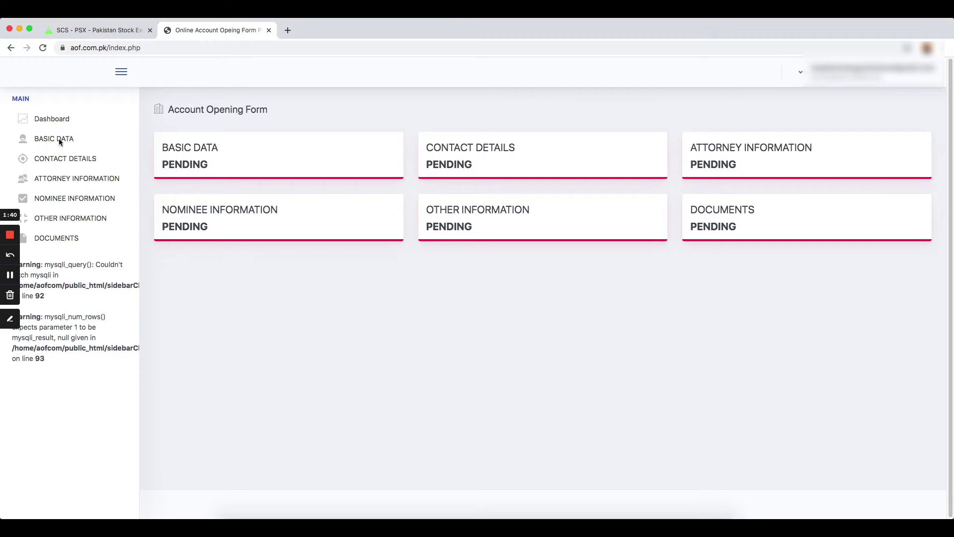
{"action": "left_click", "coordinate": [67, 139]}
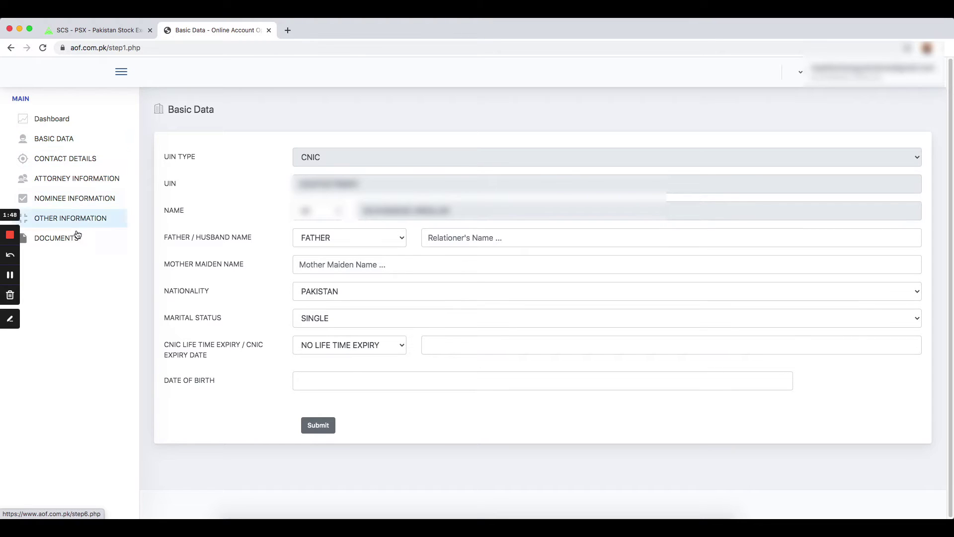
{"action": "left_click", "coordinate": [80, 159]}
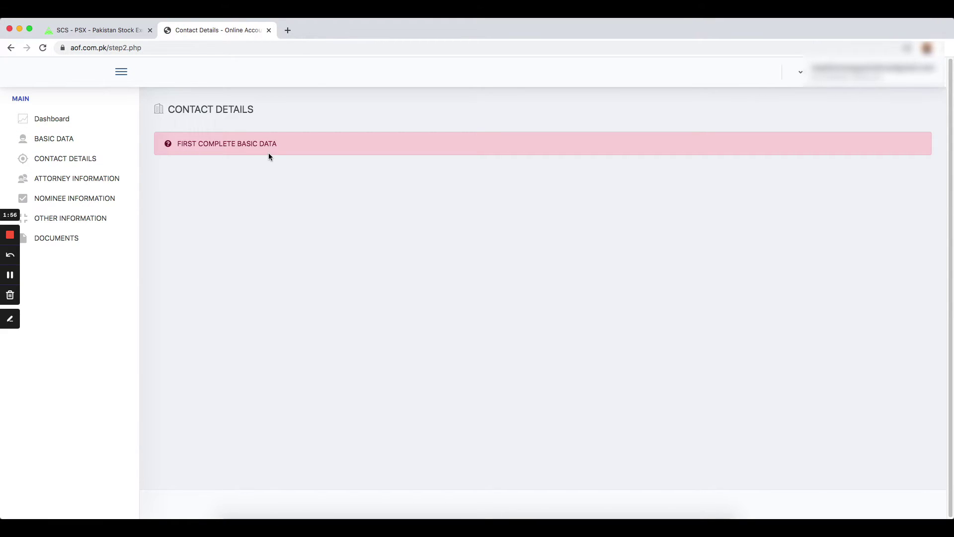
{"action": "left_click", "coordinate": [70, 141]}
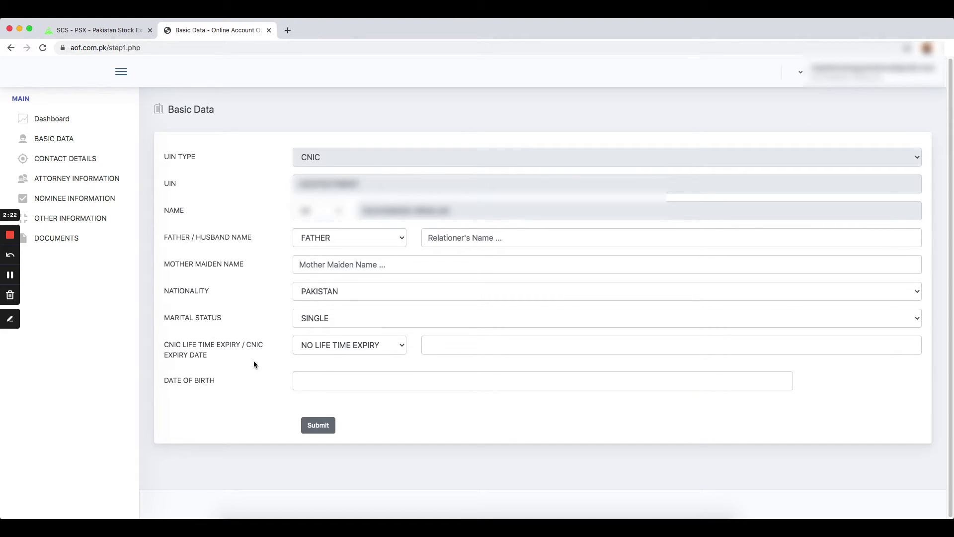
- Check the date pickers for the CNIC expiry date and date of birth in the Basic Data form
{"action": "left_click", "coordinate": [464, 346]}
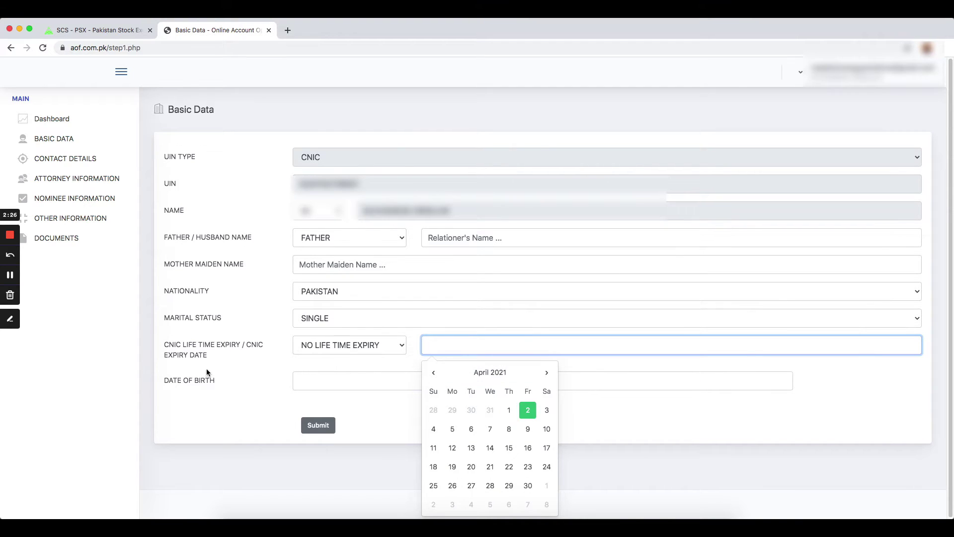
{"action": "left_click", "coordinate": [237, 372]}
{"action": "left_click", "coordinate": [366, 380]}
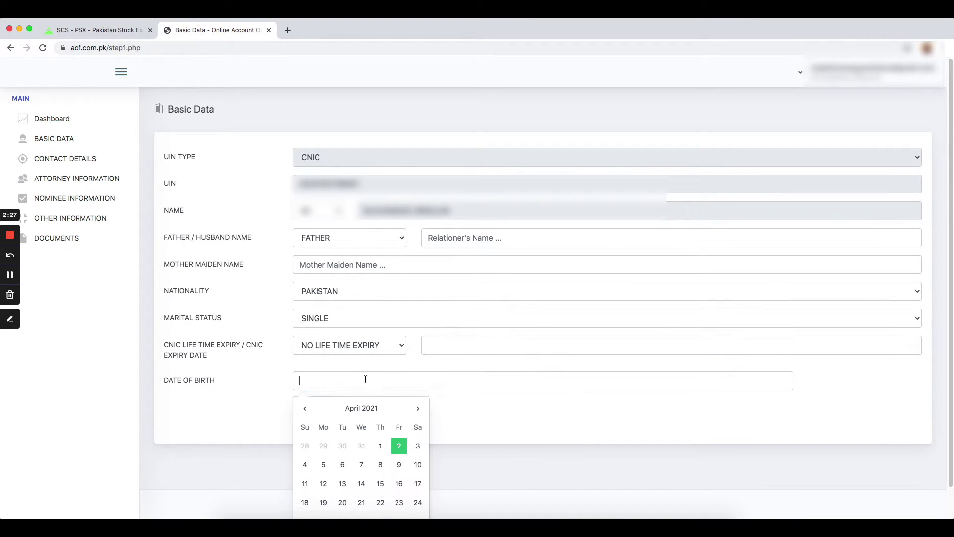
{"action": "left_click", "coordinate": [257, 378]}
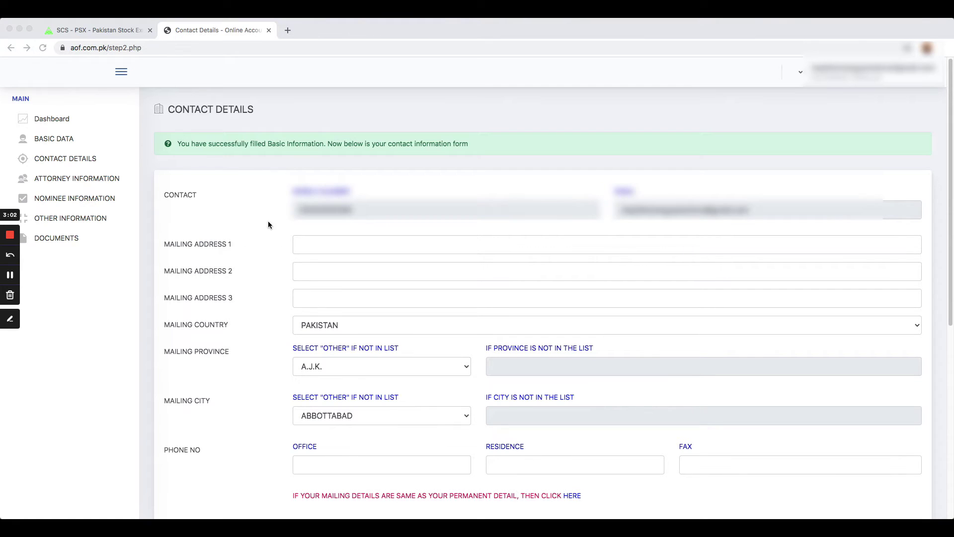
- Examine the Contact Details form's contact, mailing address, province, city, phone and permanent address fields
{"action": "scroll", "coordinate": [265, 242], "scroll_direction": "down", "scroll_amount": 1}
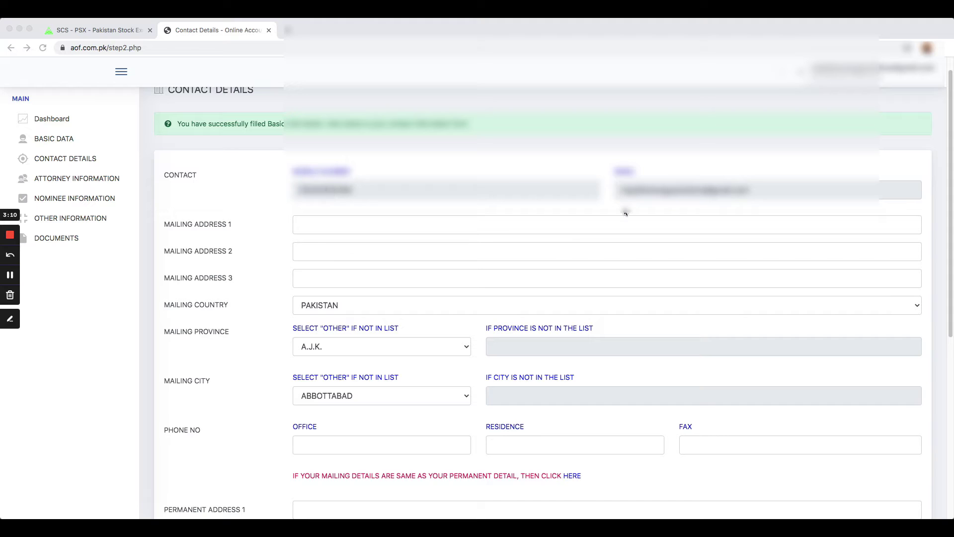
{"action": "scroll", "coordinate": [283, 240], "scroll_direction": "down", "scroll_amount": 1}
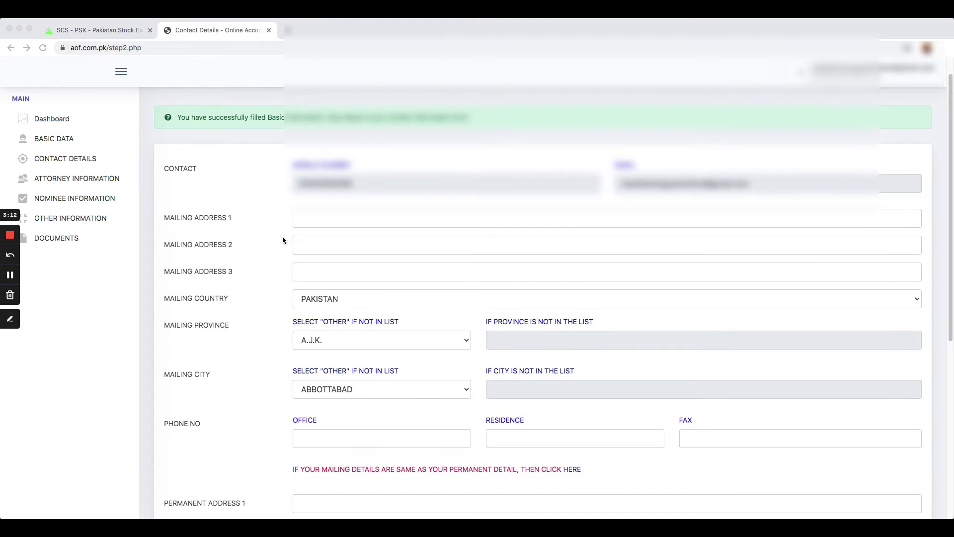
{"action": "scroll", "coordinate": [283, 240], "scroll_direction": "down", "scroll_amount": 2}
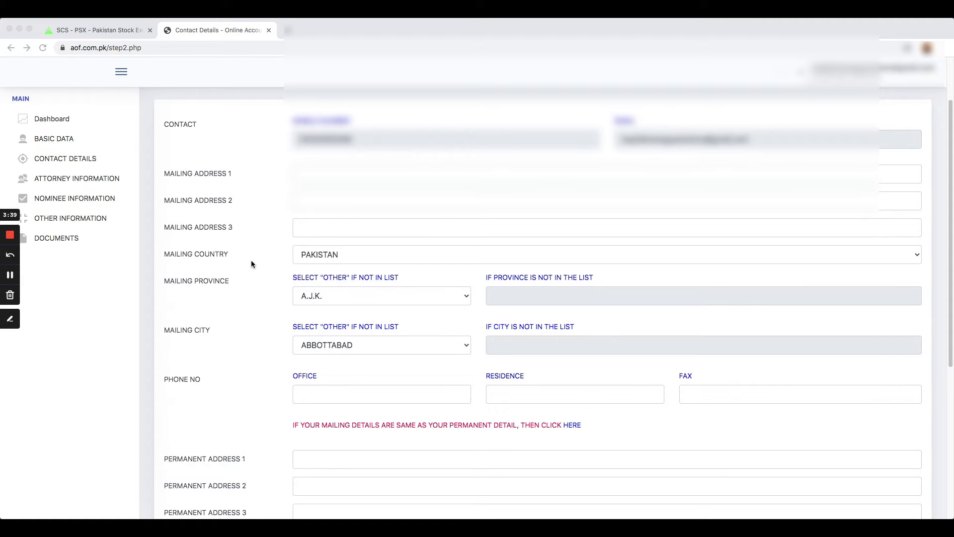
{"action": "scroll", "coordinate": [252, 264], "scroll_direction": "down", "scroll_amount": 1}
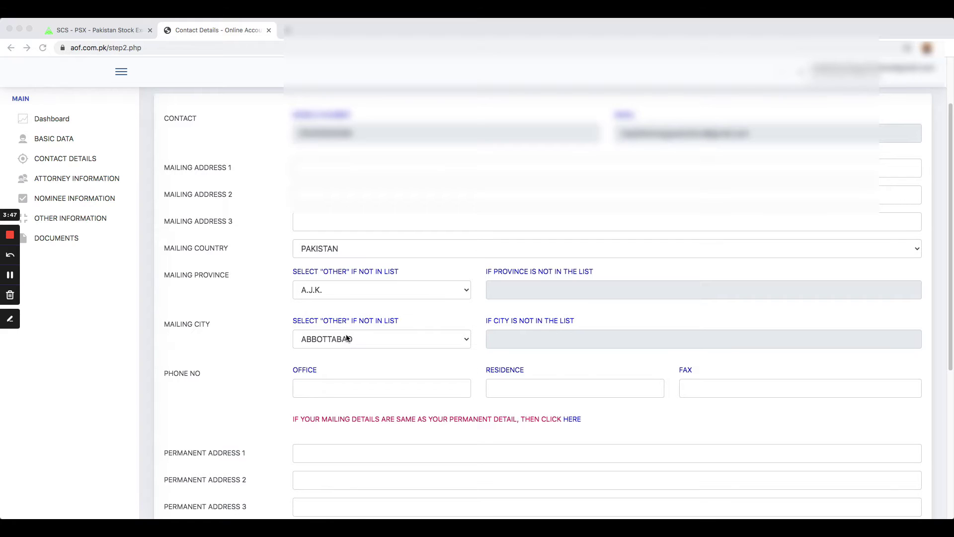
{"action": "scroll", "coordinate": [347, 339], "scroll_direction": "down", "scroll_amount": 3}
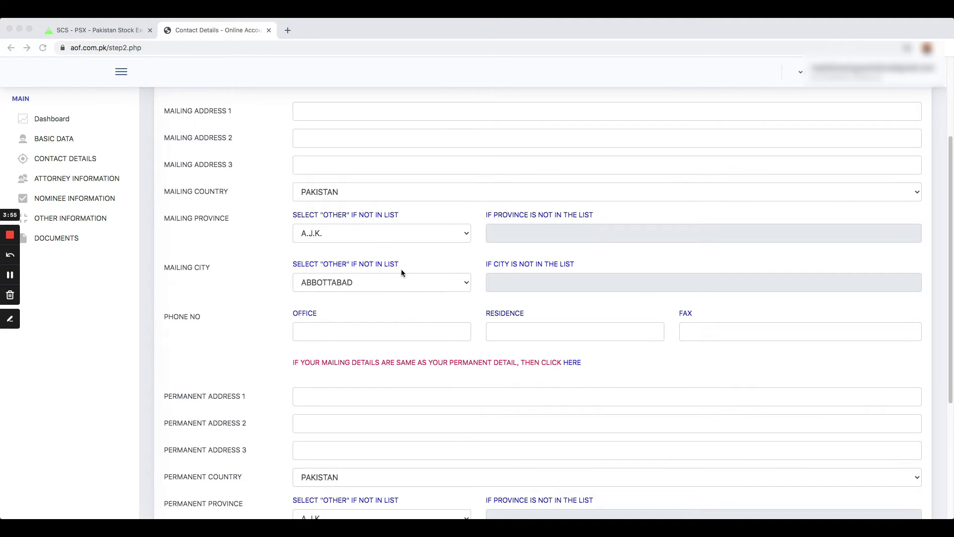
{"action": "scroll", "coordinate": [407, 273], "scroll_direction": "up", "scroll_amount": 5}
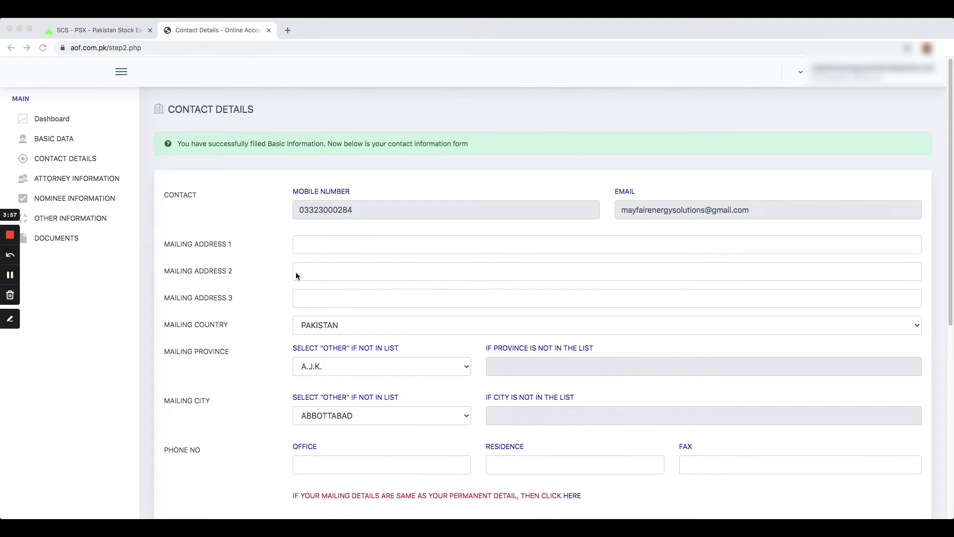
{"action": "scroll", "coordinate": [327, 294], "scroll_direction": "down", "scroll_amount": 2}
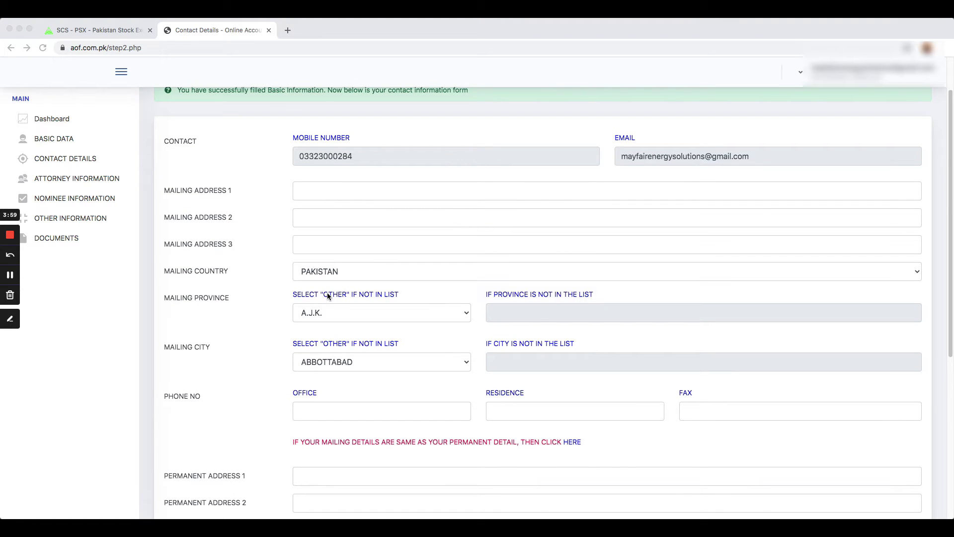
{"action": "scroll", "coordinate": [386, 373], "scroll_direction": "down", "scroll_amount": 2}
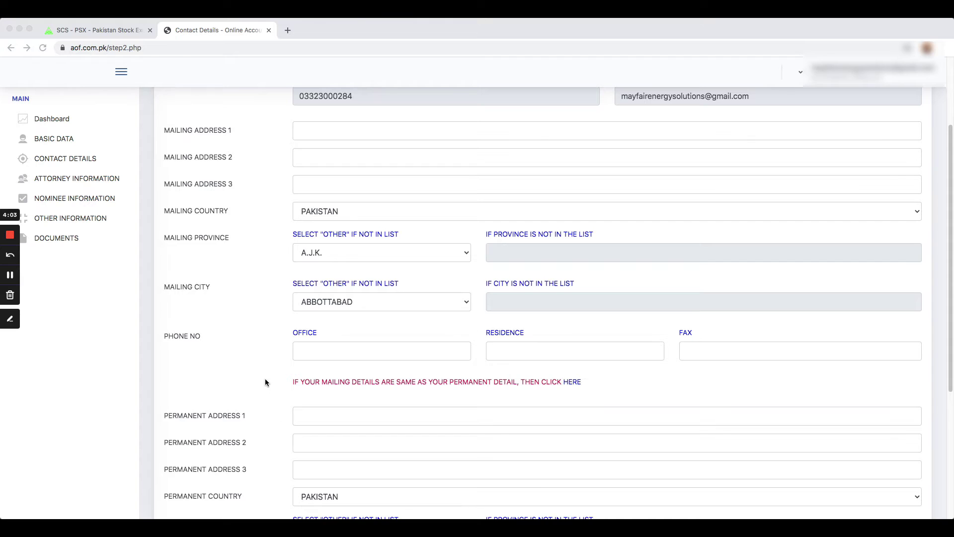
{"action": "scroll", "coordinate": [265, 381], "scroll_direction": "up", "scroll_amount": 2}
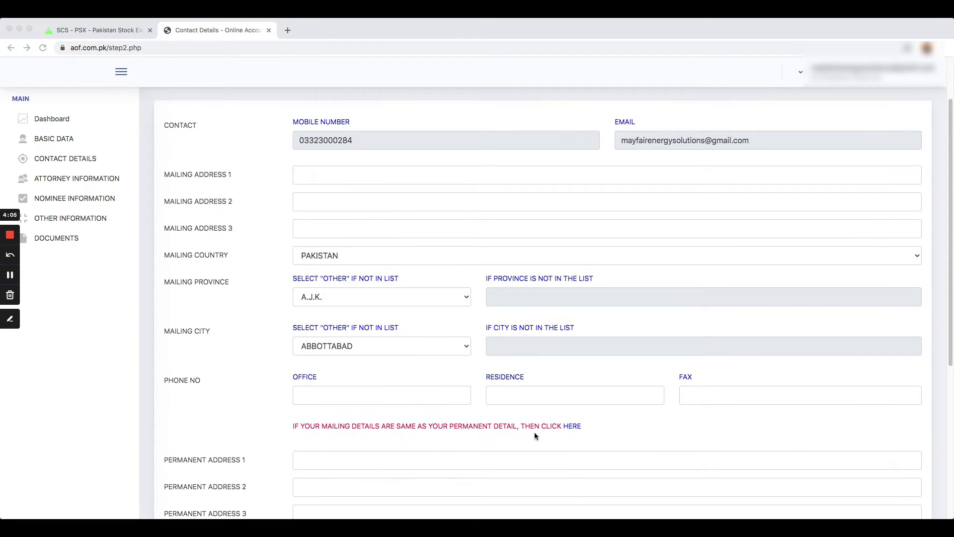
- Reuse the mailing details as the permanent details and review the rest of the Contact Details form
{"action": "left_click", "coordinate": [571, 427]}
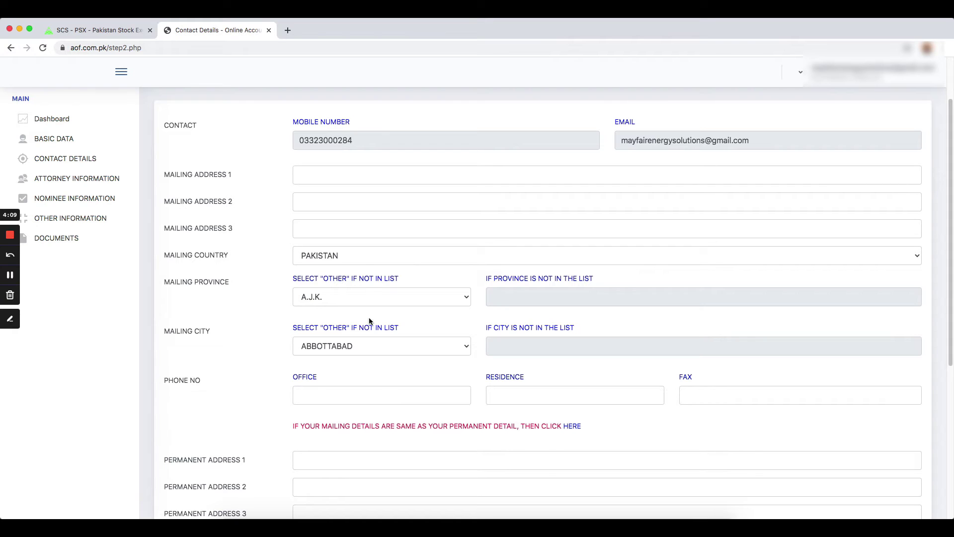
{"action": "scroll", "coordinate": [400, 378], "scroll_direction": "down", "scroll_amount": 5}
{"action": "scroll", "coordinate": [426, 374], "scroll_direction": "up", "scroll_amount": 5}
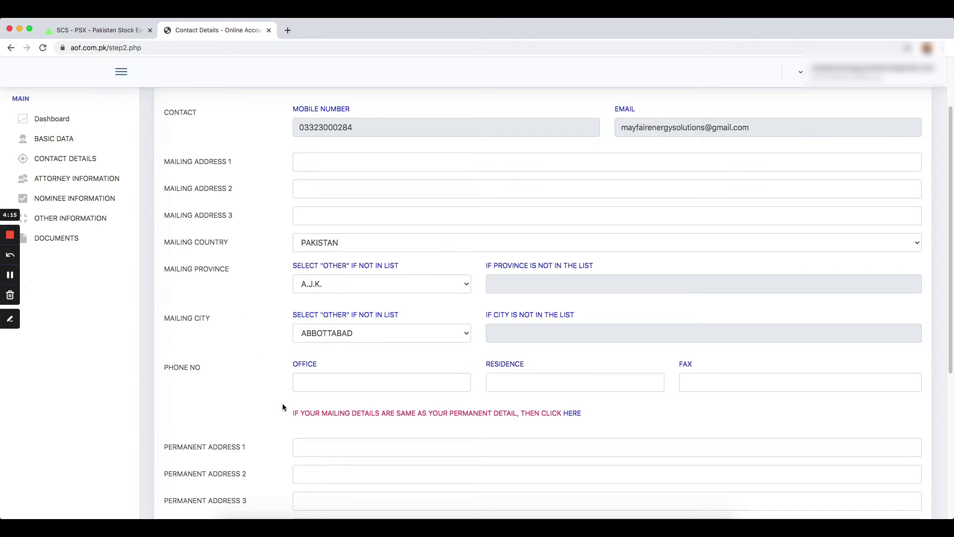
{"action": "scroll", "coordinate": [348, 402], "scroll_direction": "down", "scroll_amount": 5}
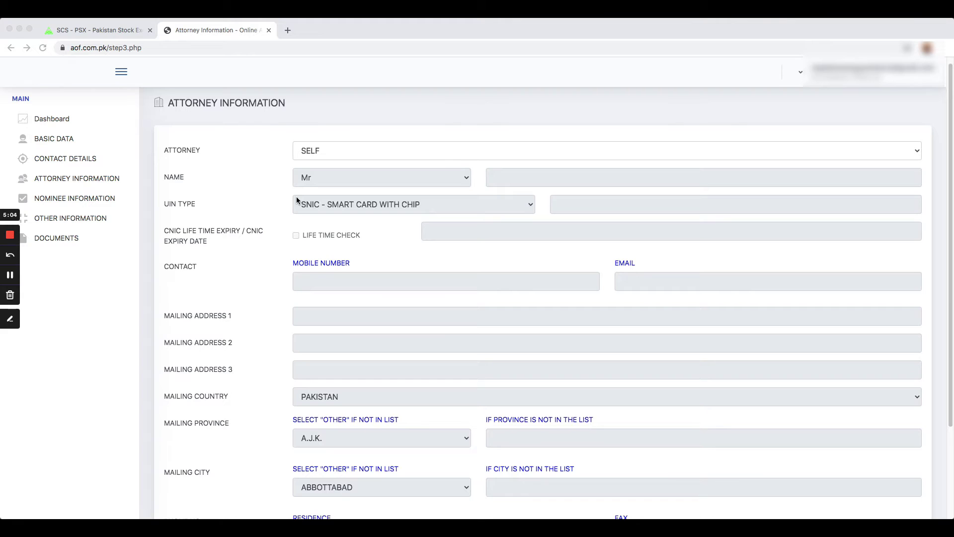
- Set the attorney to OTHER and review the attorney's name, UIN, contact and mailing fields
{"action": "left_click", "coordinate": [351, 152]}
{"action": "left_click", "coordinate": [348, 158]}
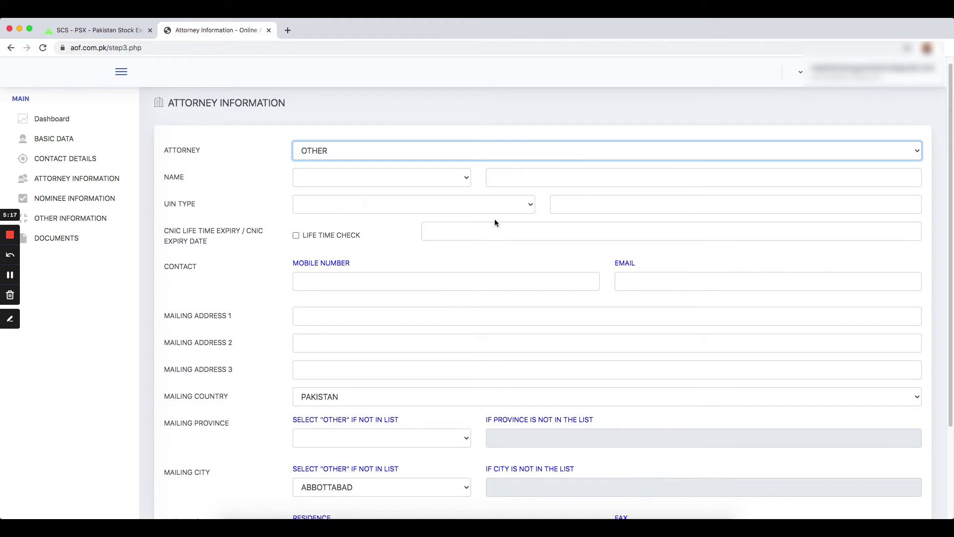
{"action": "scroll", "coordinate": [467, 286], "scroll_direction": "down", "scroll_amount": 1}
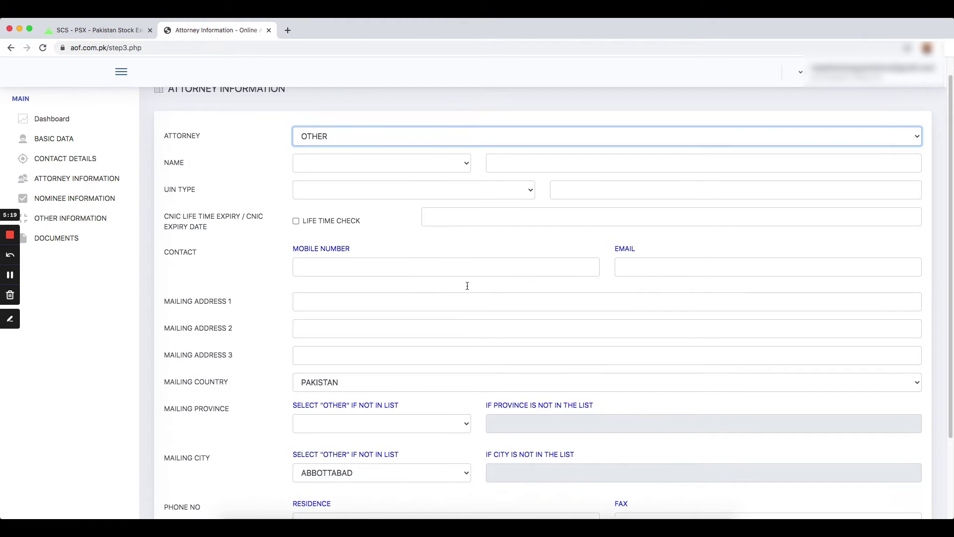
{"action": "scroll", "coordinate": [290, 392], "scroll_direction": "down", "scroll_amount": 4}
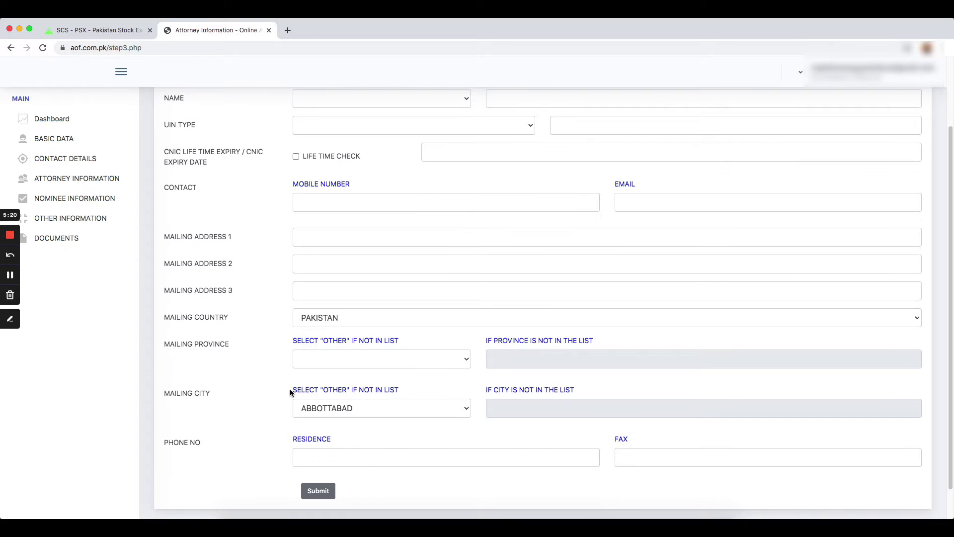
{"action": "scroll", "coordinate": [464, 415], "scroll_direction": "up", "scroll_amount": 6}
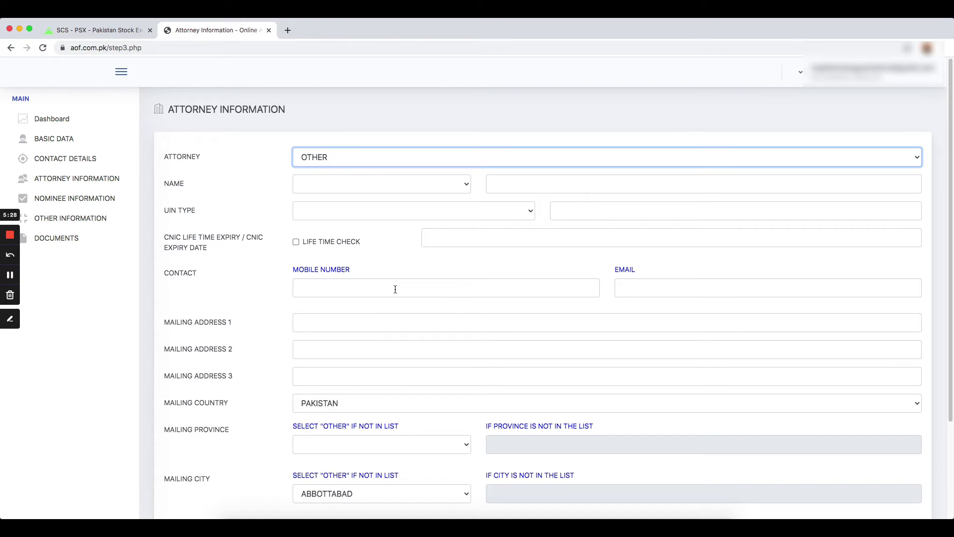
- Set the attorney to SELF and submit the Attorney Information form
{"action": "left_click", "coordinate": [376, 160]}
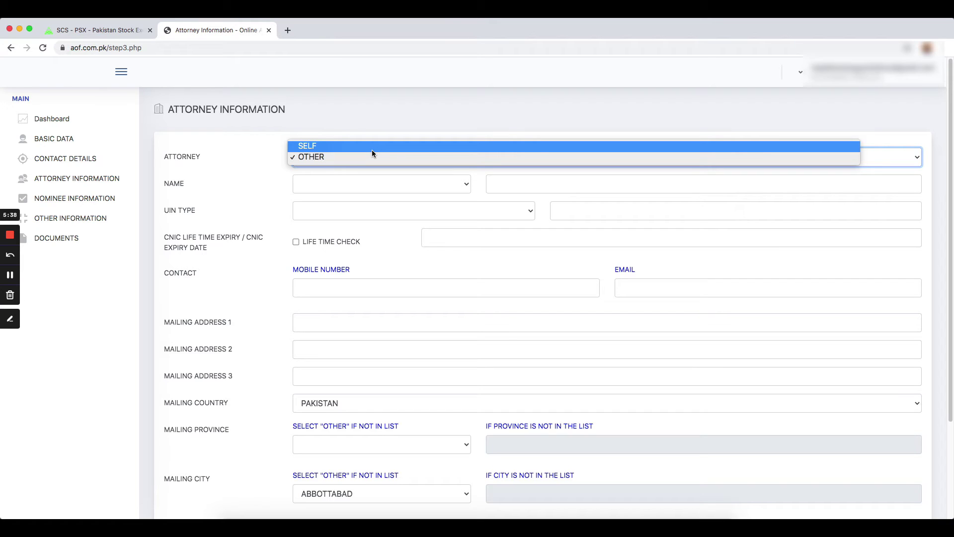
{"action": "left_click", "coordinate": [372, 150]}
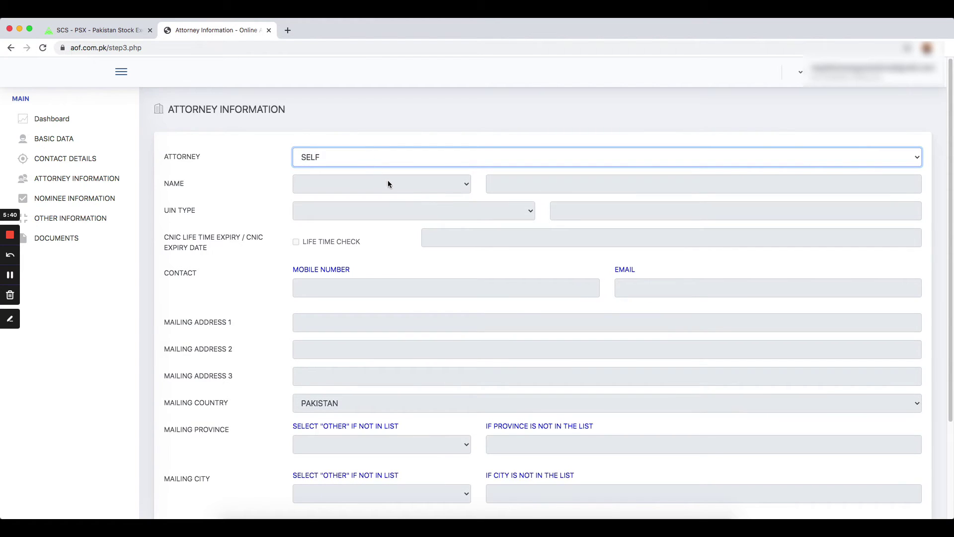
{"action": "scroll", "coordinate": [423, 200], "scroll_direction": "down", "scroll_amount": 1}
{"action": "scroll", "coordinate": [427, 213], "scroll_direction": "up", "scroll_amount": 1}
{"action": "scroll", "coordinate": [347, 178], "scroll_direction": "down", "scroll_amount": 3}
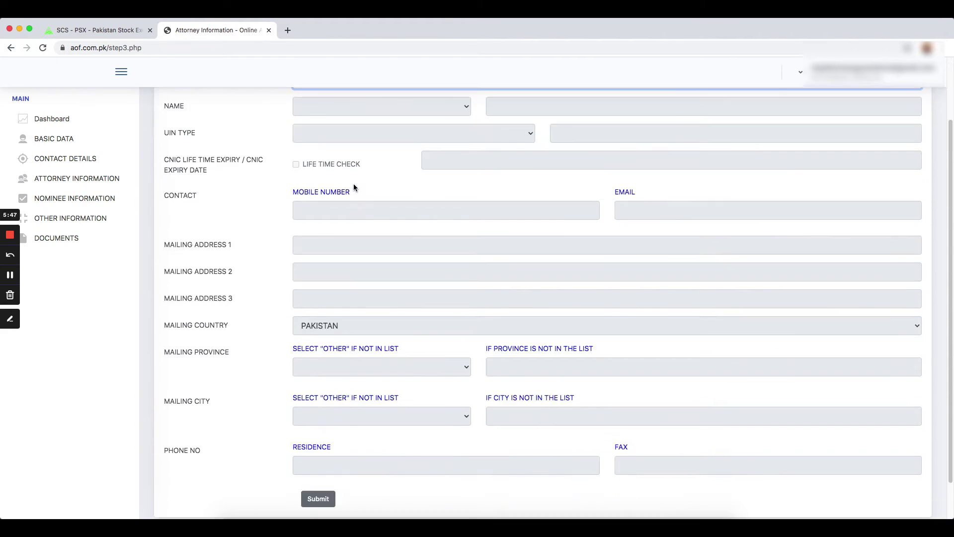
{"action": "scroll", "coordinate": [354, 184], "scroll_direction": "up", "scroll_amount": 3}
{"action": "scroll", "coordinate": [336, 160], "scroll_direction": "down", "scroll_amount": 5}
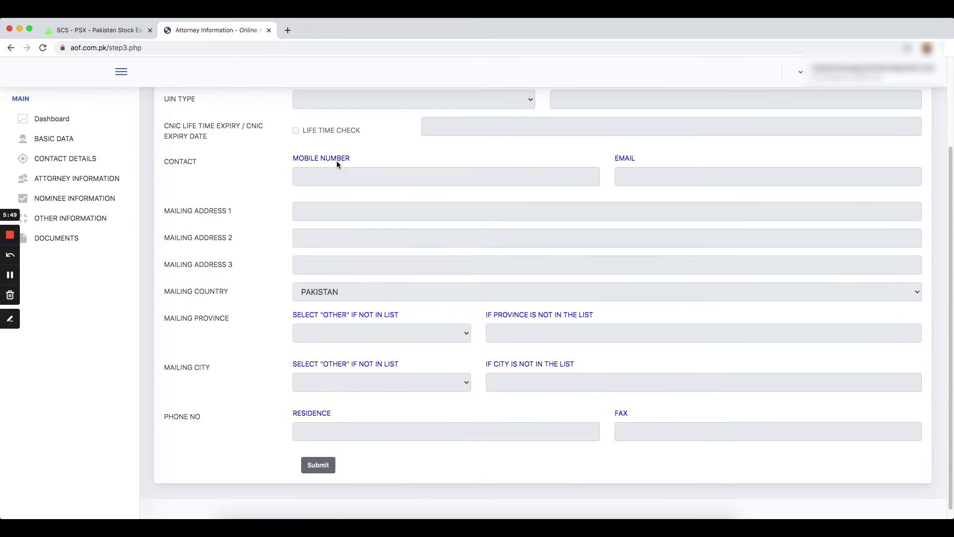
{"action": "left_click", "coordinate": [322, 460]}
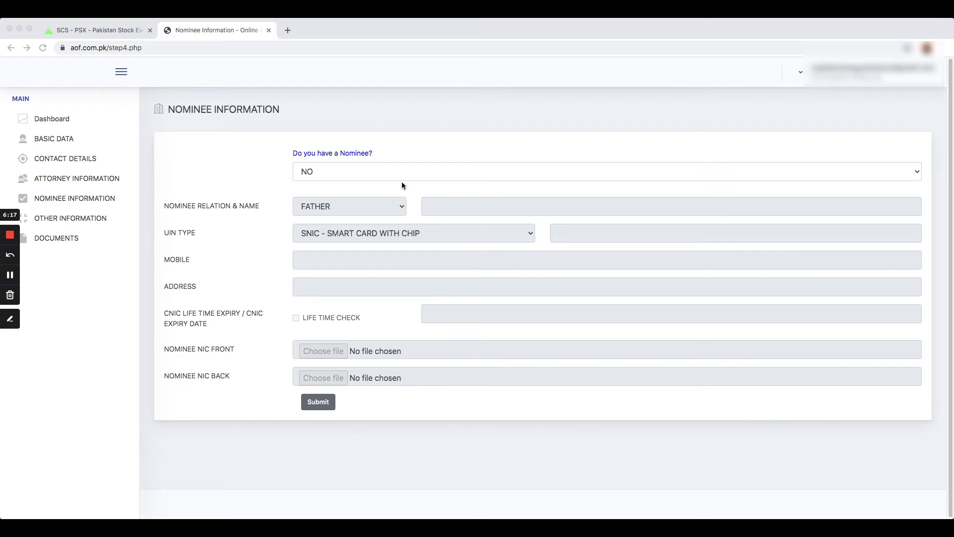
- Set the nominee question to YES and review the nominee's relation, name and UIN type fields
{"action": "left_click", "coordinate": [377, 171]}
{"action": "left_click", "coordinate": [371, 161]}
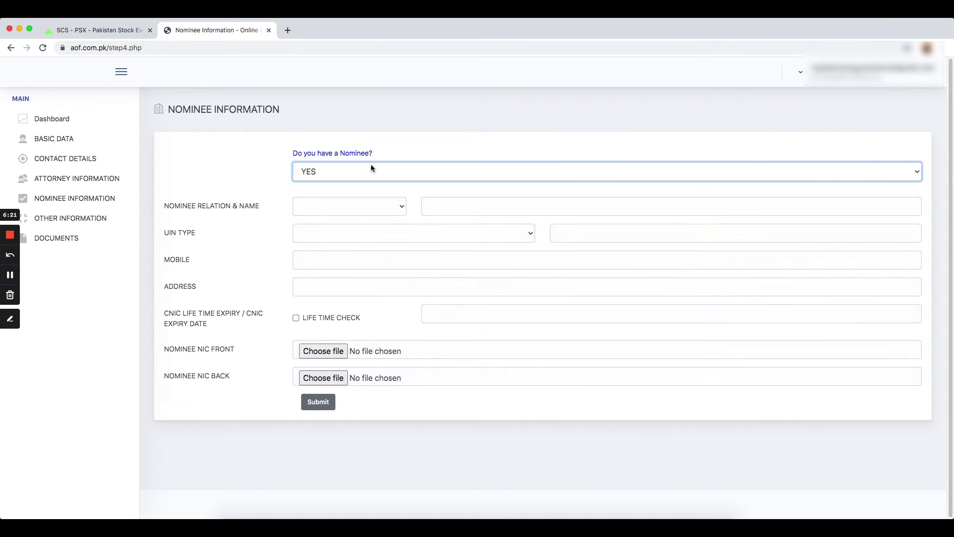
{"action": "left_click", "coordinate": [365, 206]}
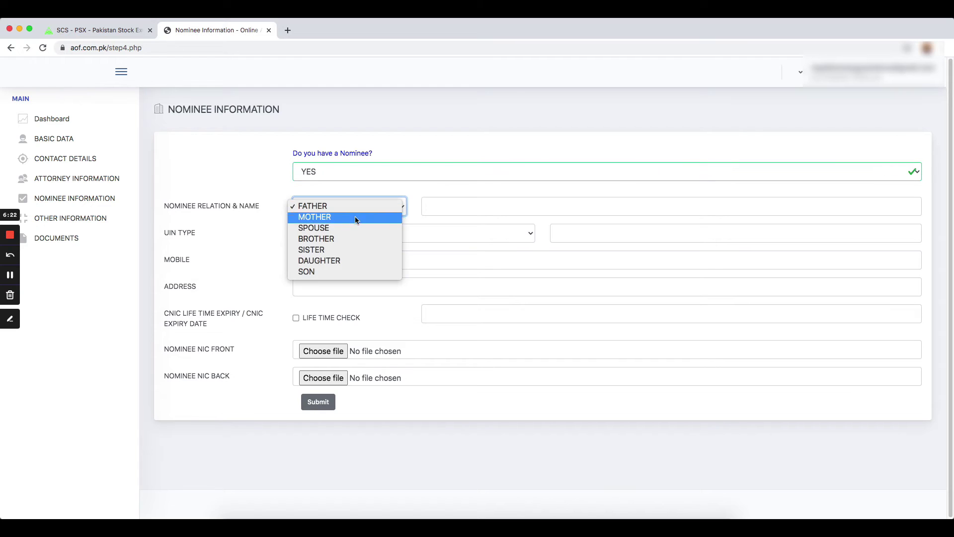
{"action": "left_click", "coordinate": [480, 206]}
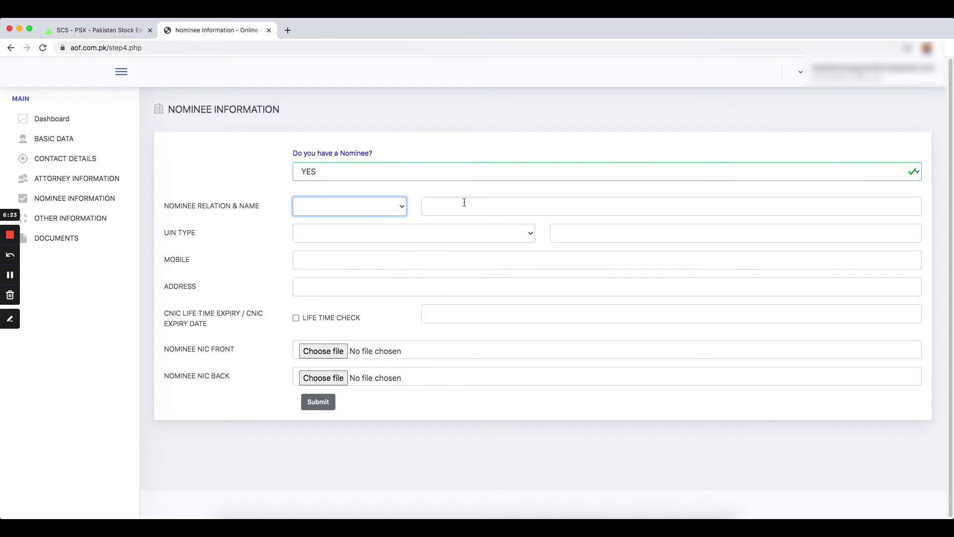
{"action": "left_click", "coordinate": [362, 237]}
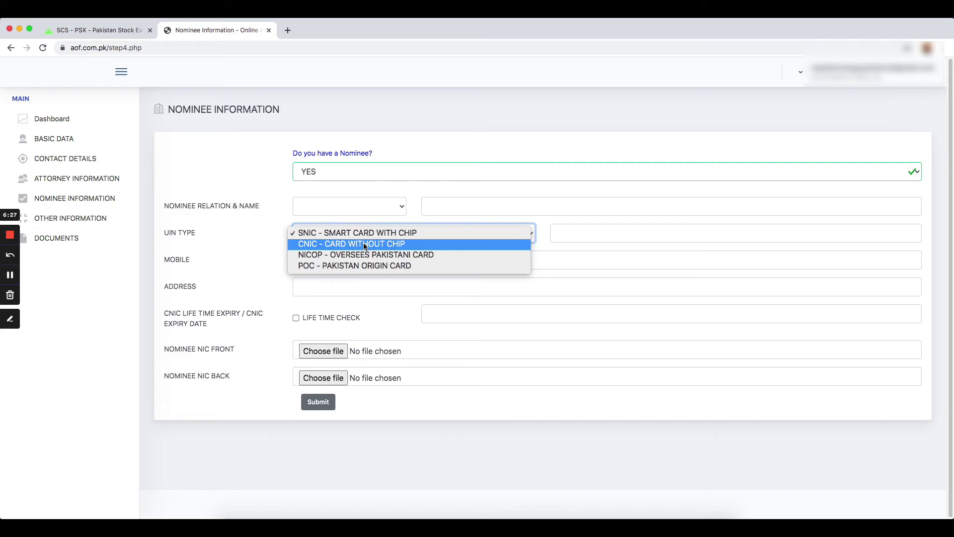
{"action": "left_click", "coordinate": [640, 234]}
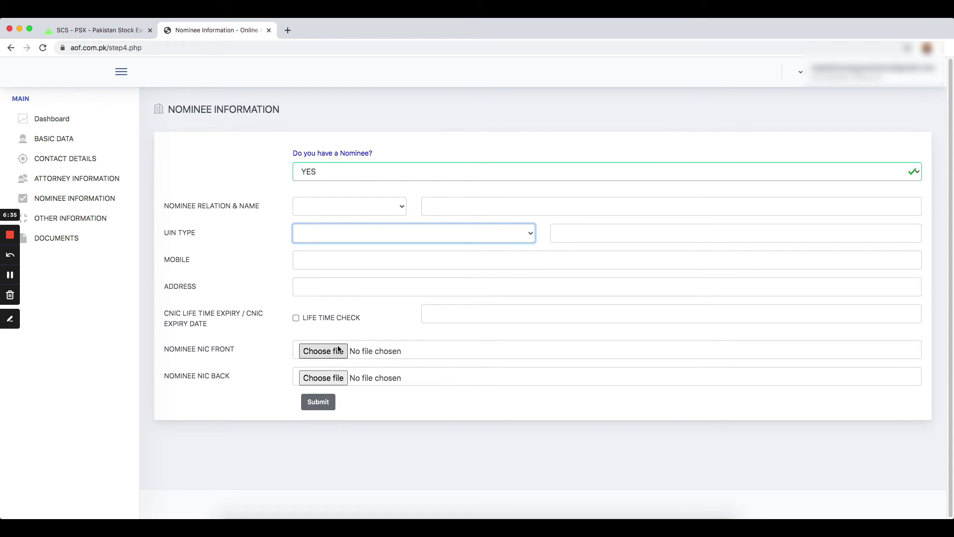
- Set the nominee question to NO and submit the Nominee Information form
{"action": "left_click", "coordinate": [422, 172]}
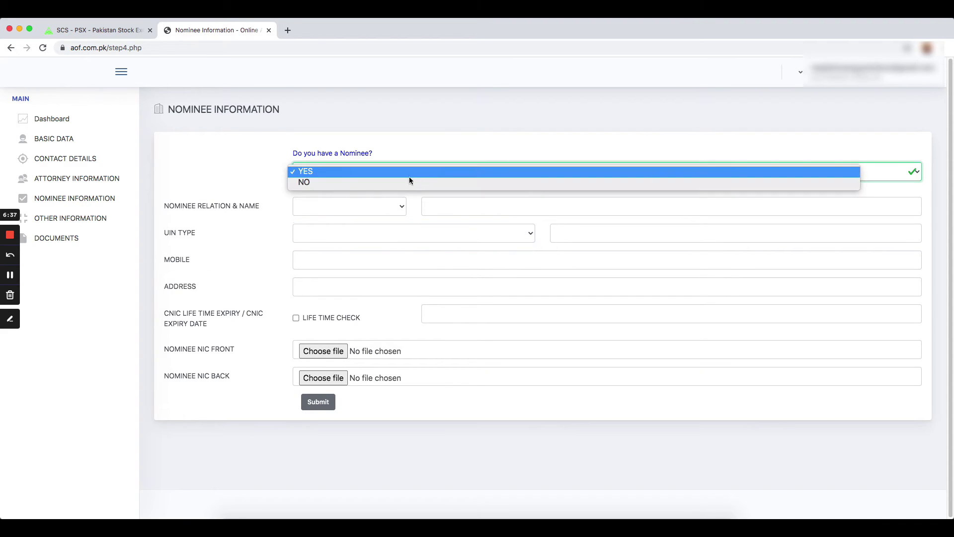
{"action": "left_click", "coordinate": [389, 184]}
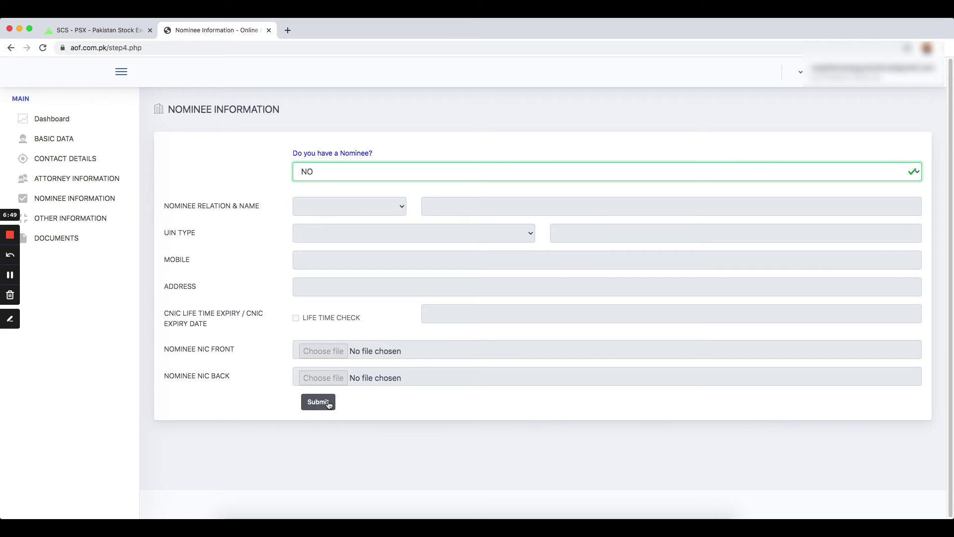
{"action": "left_click", "coordinate": [329, 403]}
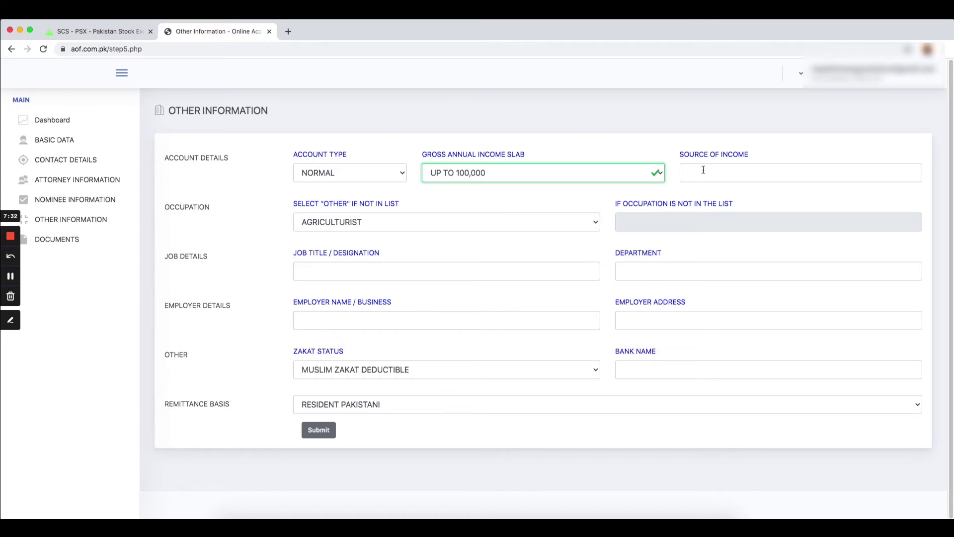
- Set the occupation to INVESTMENT BANK and review the source of income, unlisted occupation and department fields
{"action": "left_click", "coordinate": [703, 171]}
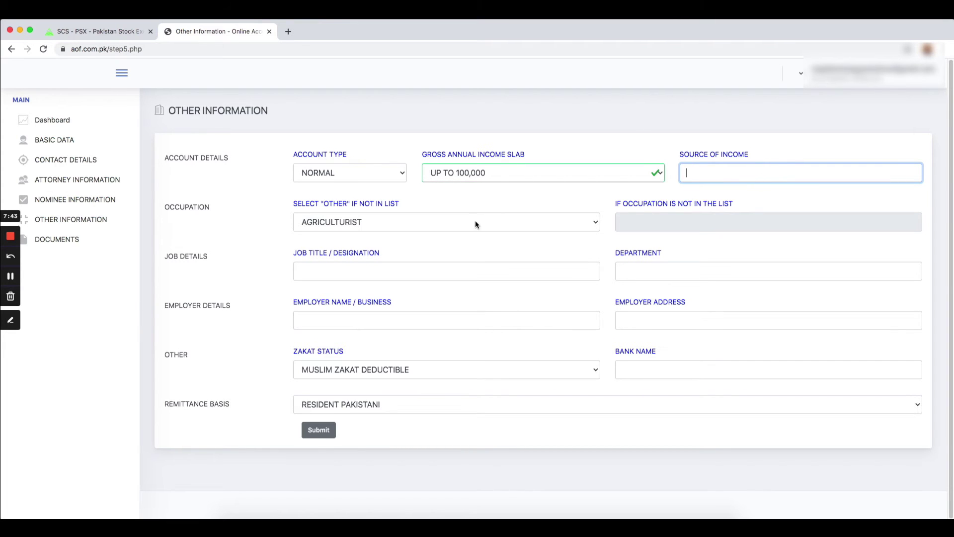
{"action": "left_click", "coordinate": [463, 225]}
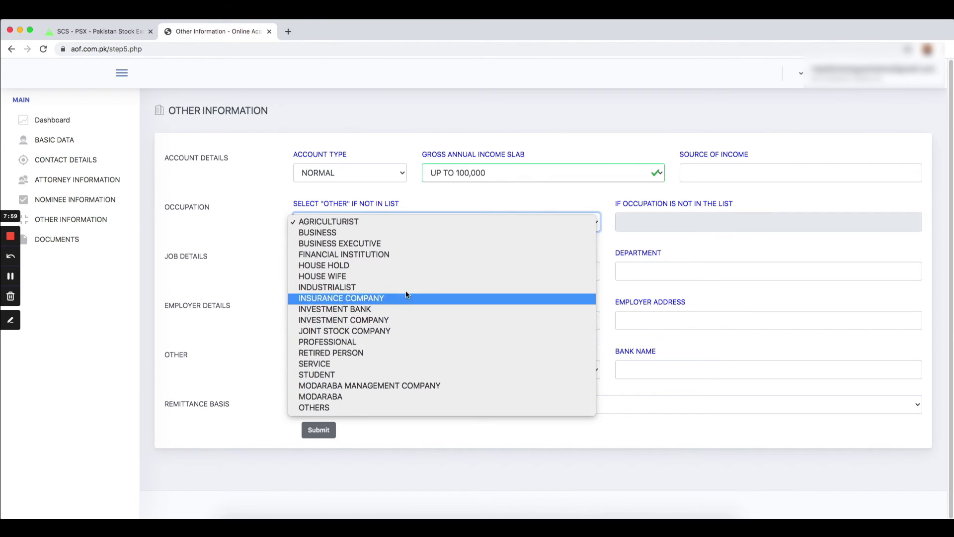
{"action": "left_click", "coordinate": [388, 404]}
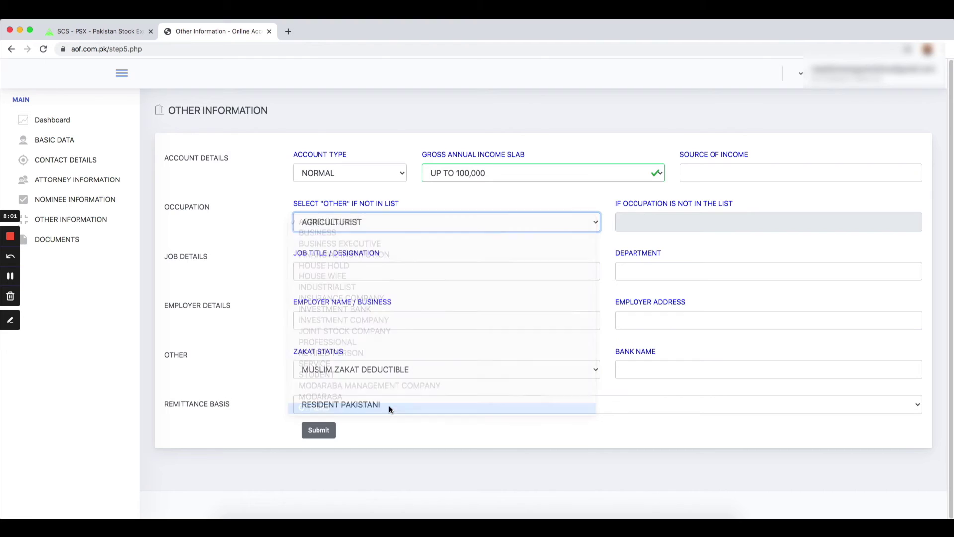
{"action": "left_click", "coordinate": [667, 224]}
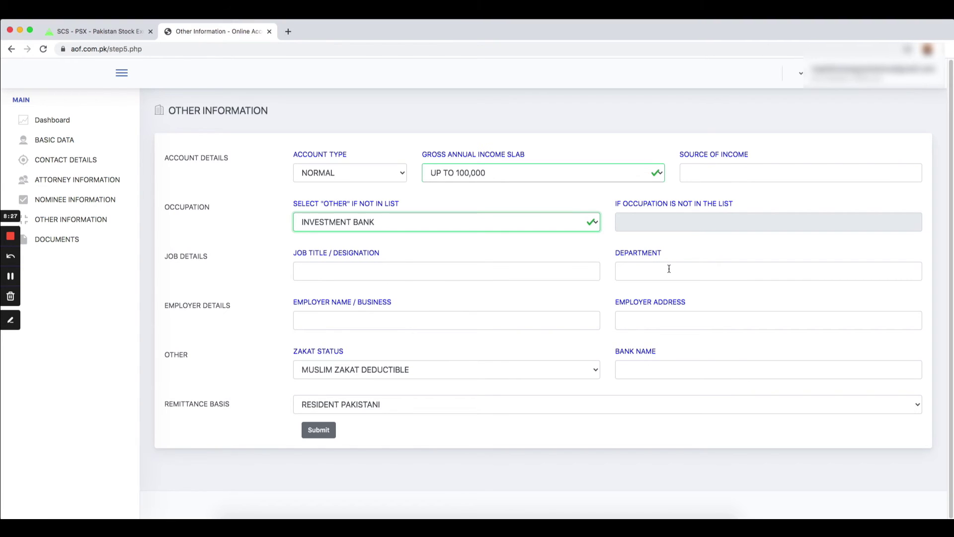
{"action": "left_click", "coordinate": [628, 271]}
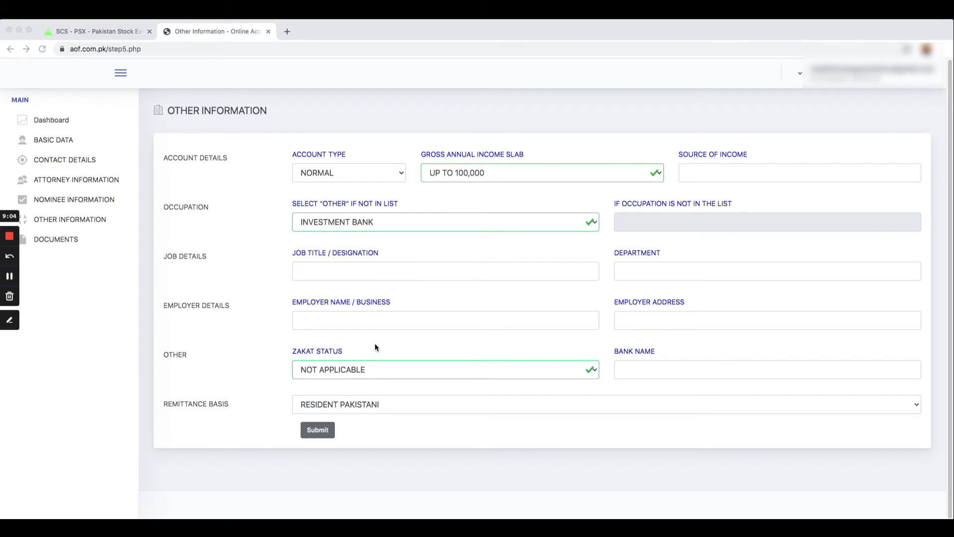
- Review the zakat status options and set the status to MUSLIM ZAKAT DEDUCTIBLE
{"action": "left_click", "coordinate": [378, 369]}
{"action": "left_click", "coordinate": [378, 368]}
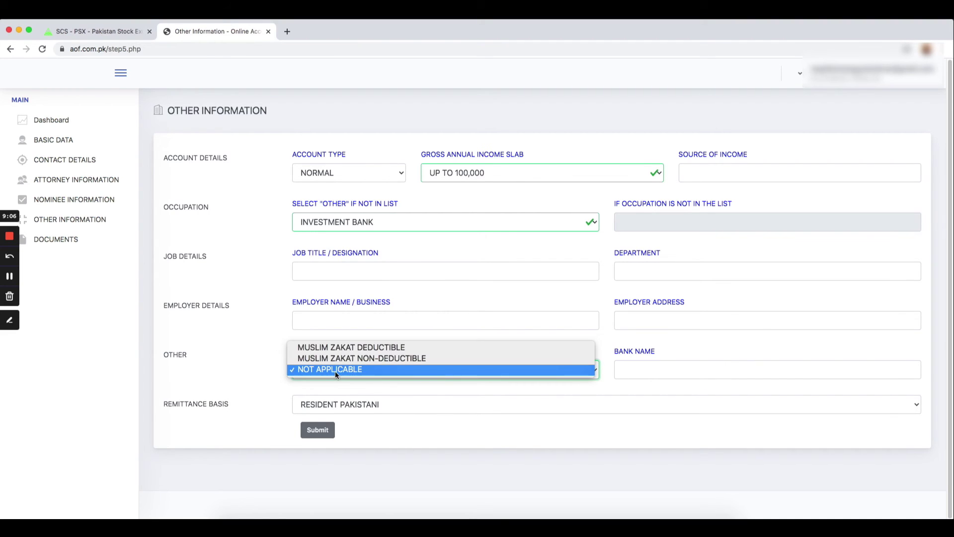
{"action": "left_click", "coordinate": [335, 370]}
{"action": "left_click", "coordinate": [369, 371]}
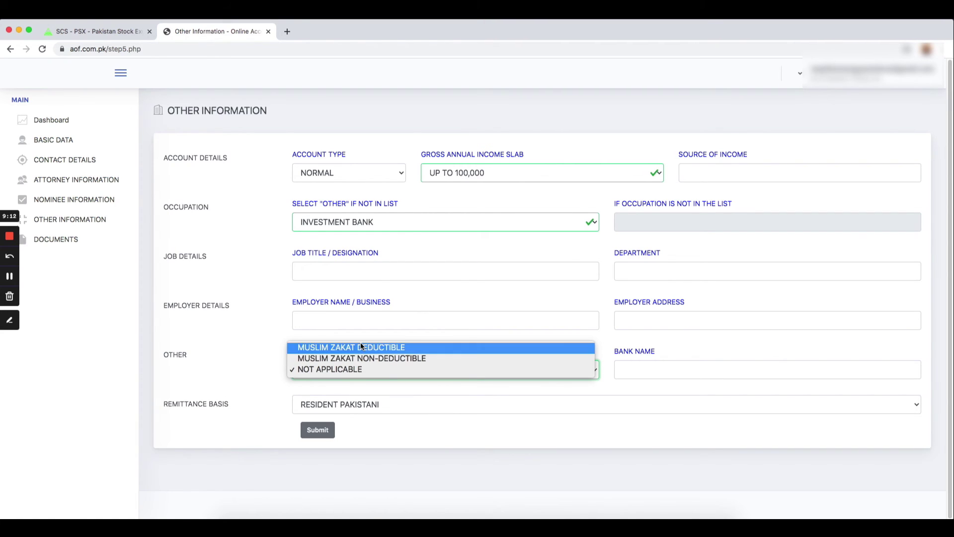
{"action": "left_click", "coordinate": [374, 347]}
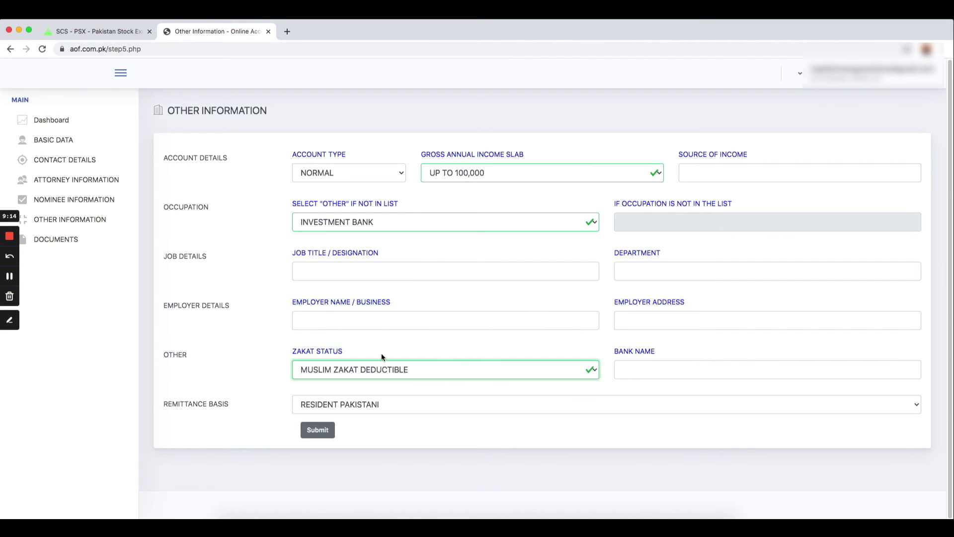
- Set the zakat status to MUSLIM ZAKAT NON-DEDUCTIBLE and submit the Other Information form
{"action": "left_click", "coordinate": [397, 369]}
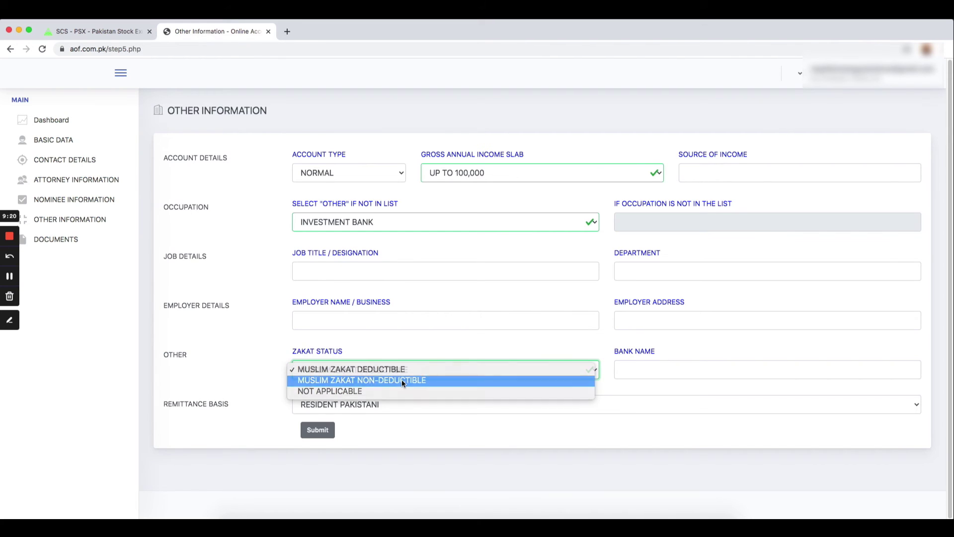
{"action": "left_click", "coordinate": [401, 380]}
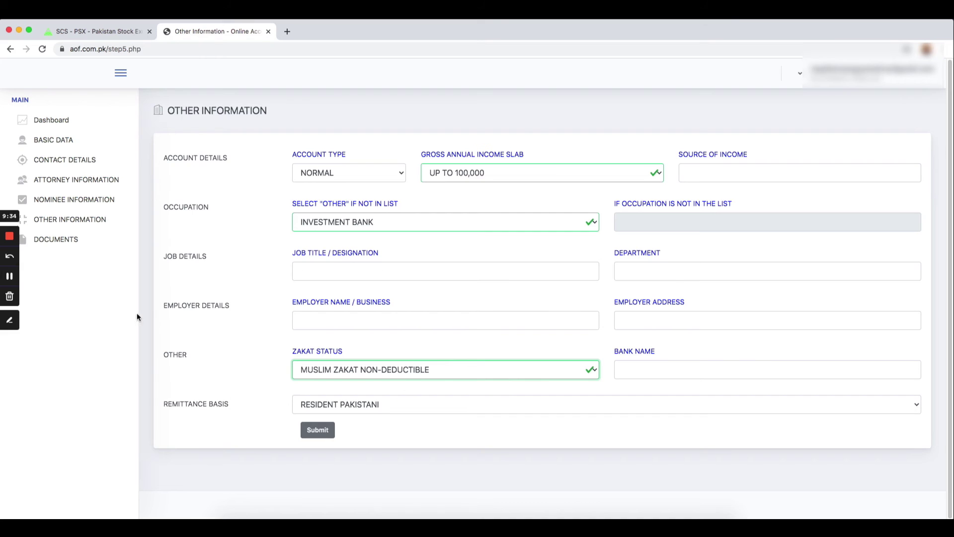
{"action": "left_click", "coordinate": [641, 368]}
{"action": "left_click", "coordinate": [317, 429]}
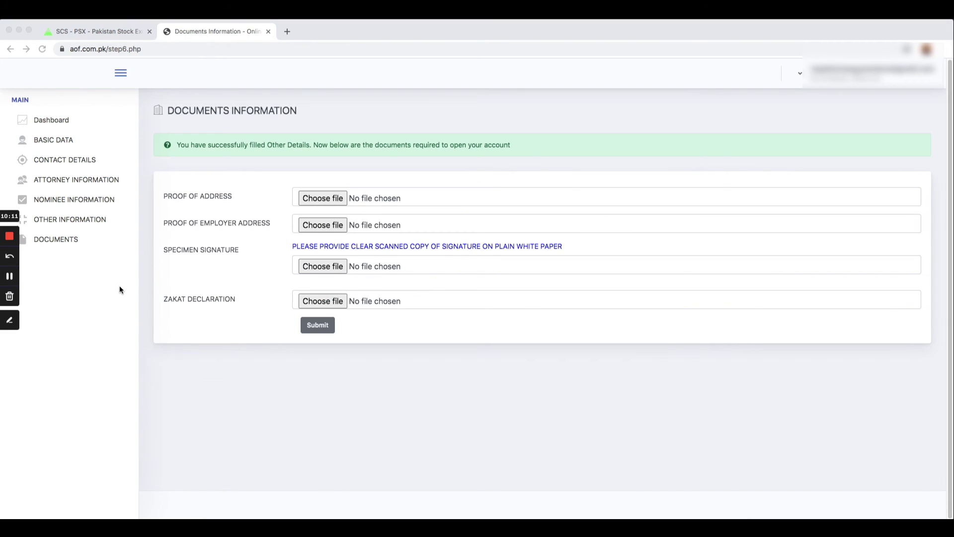